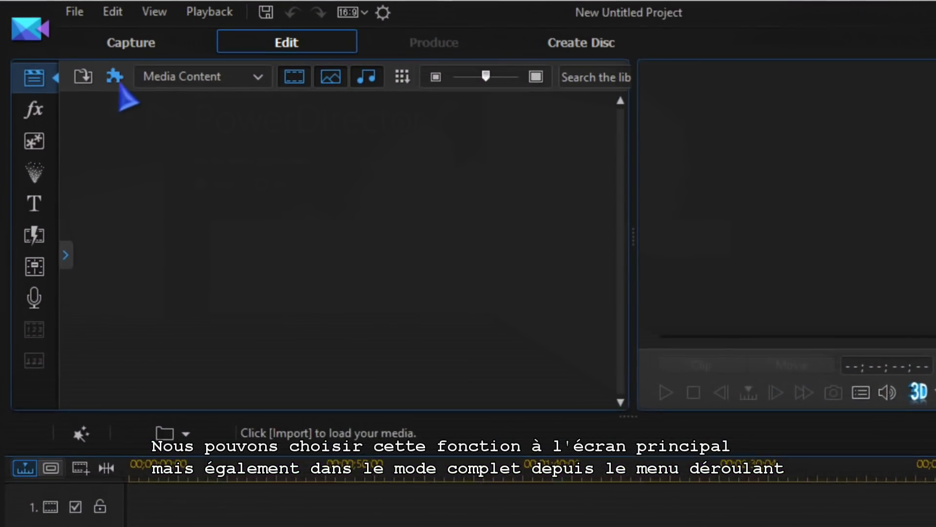
# Start an Express Project from the extra tools menu and move its introduction dialog aside
pyautogui.click(91, 62)
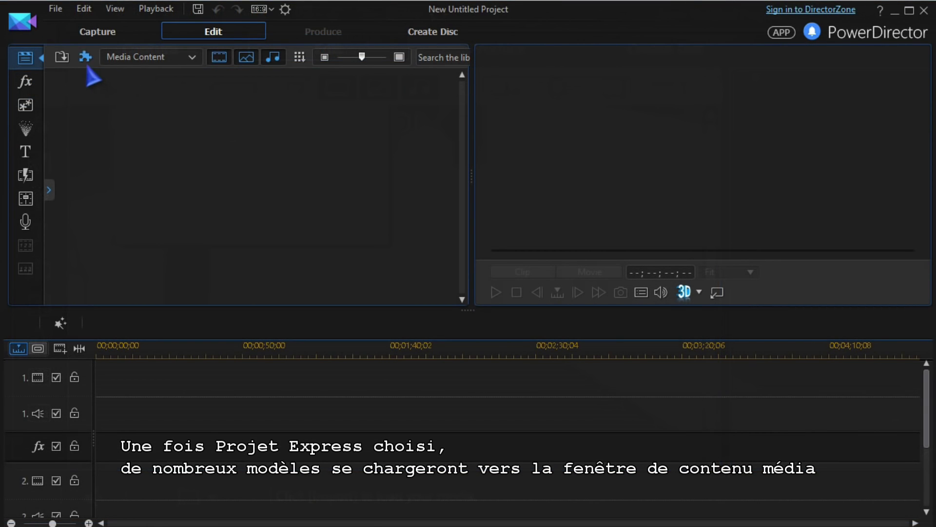
pyautogui.click(88, 63)
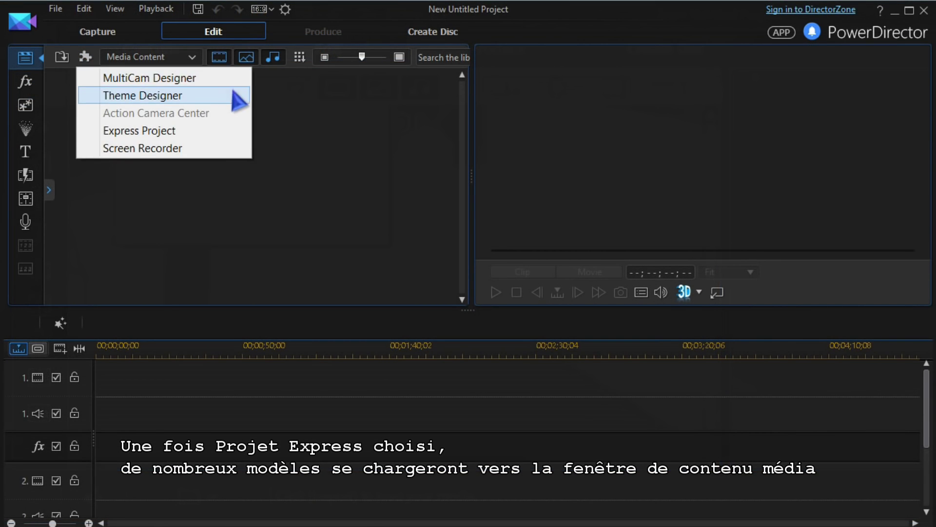
pyautogui.click(243, 138)
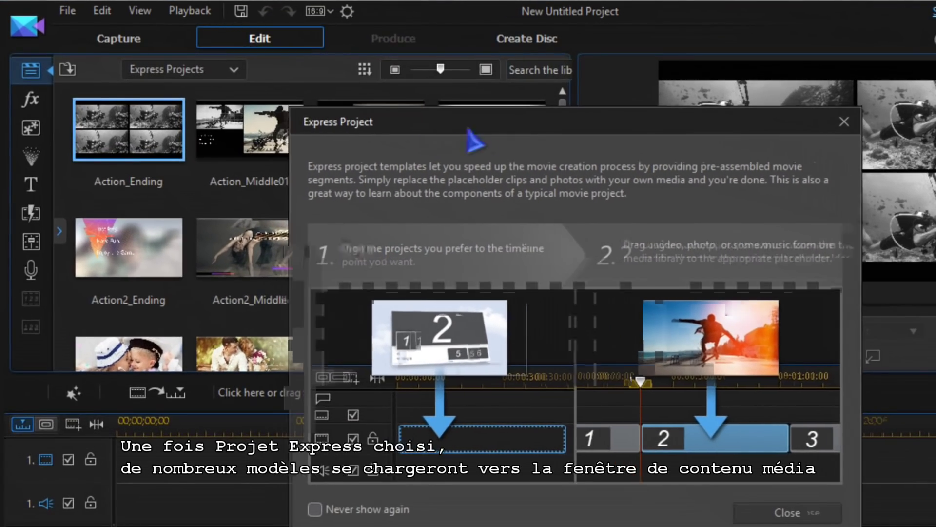
pyautogui.moveTo(475, 143); pyautogui.dragTo(704, 156)
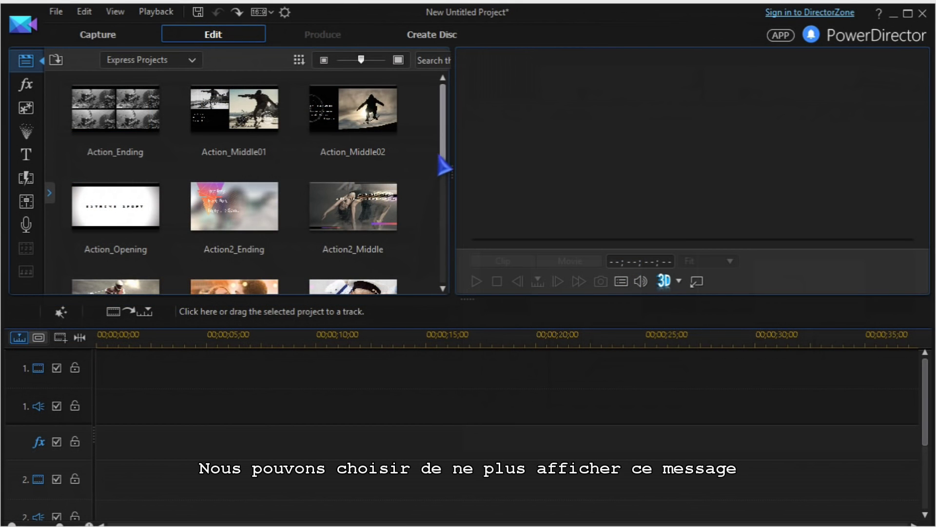
# Place the Action2_Opening template at the beginning of the timeline
pyautogui.moveTo(445, 168); pyautogui.dragTo(469, 282)
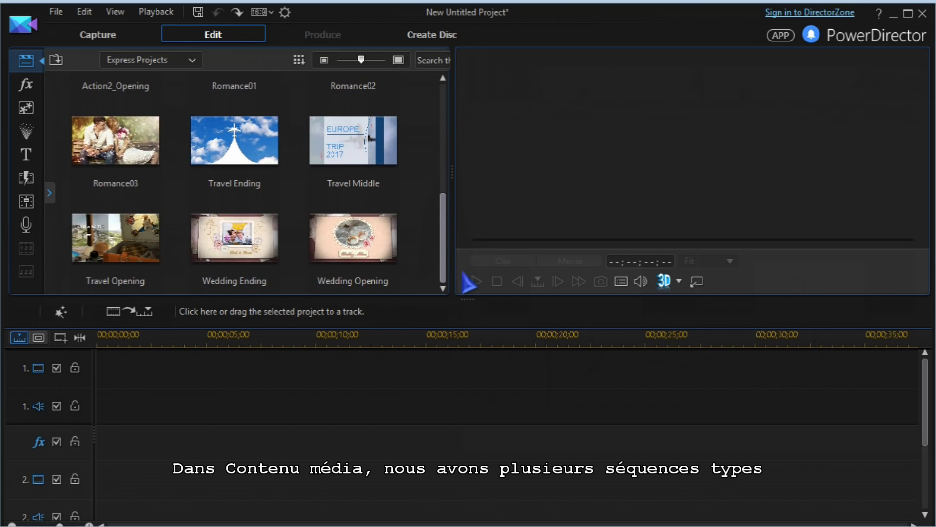
pyautogui.moveTo(469, 283); pyautogui.dragTo(451, 207)
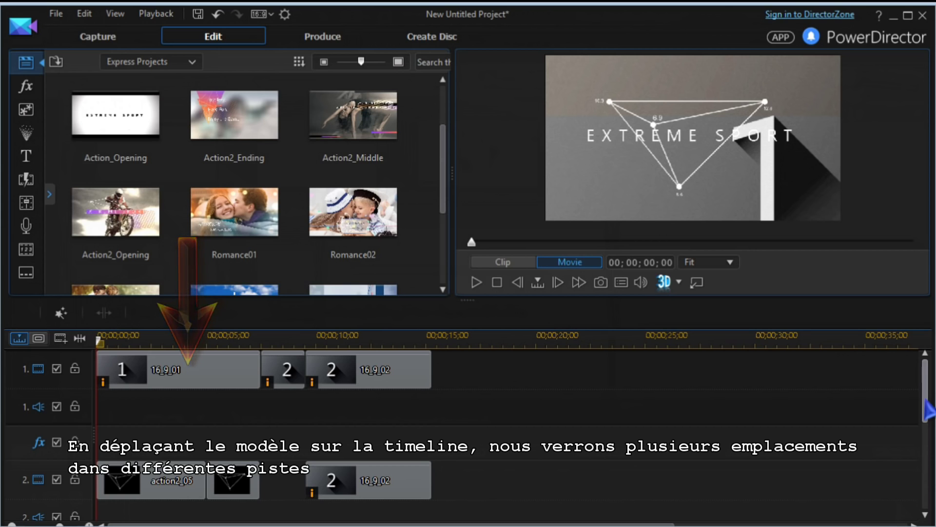
pyautogui.scroll(-2, 507, 434)
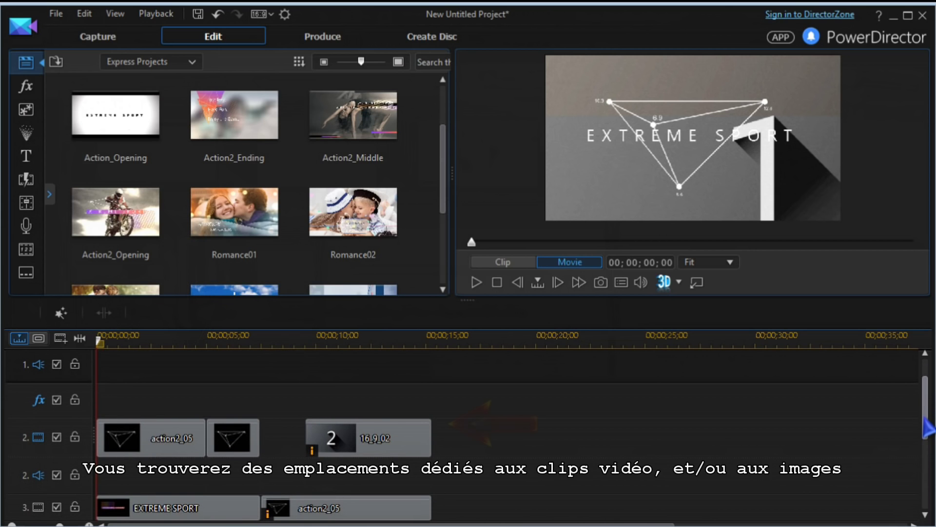
pyautogui.moveTo(929, 429); pyautogui.dragTo(929, 470)
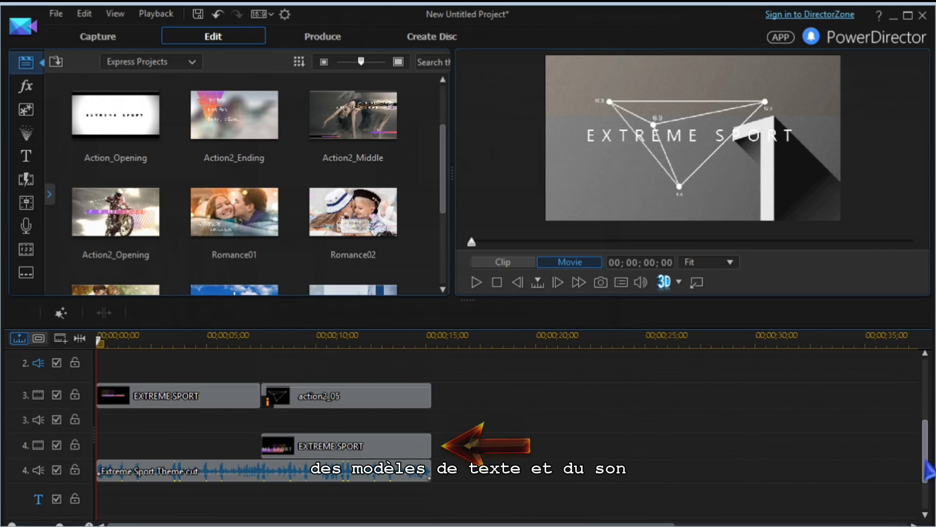
pyautogui.moveTo(929, 472); pyautogui.dragTo(929, 480)
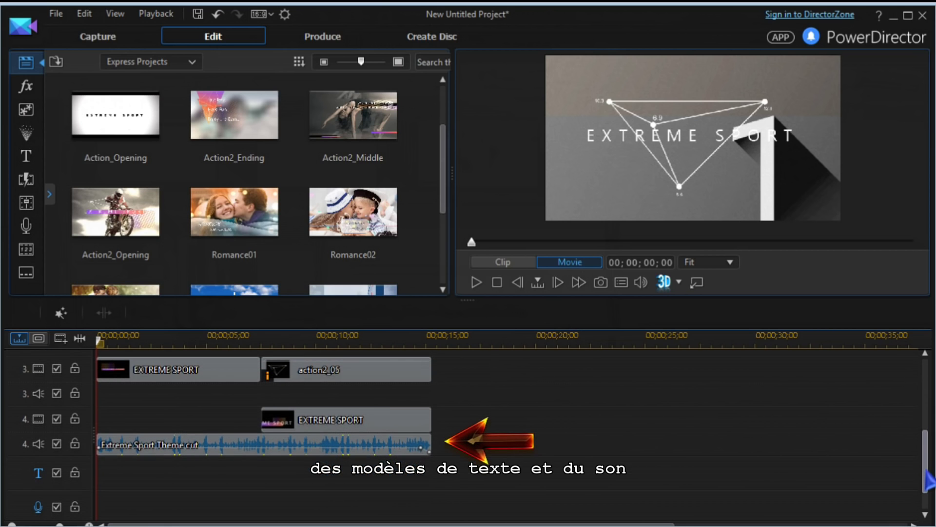
pyautogui.moveTo(929, 480); pyautogui.dragTo(926, 405)
pyautogui.click(476, 282)
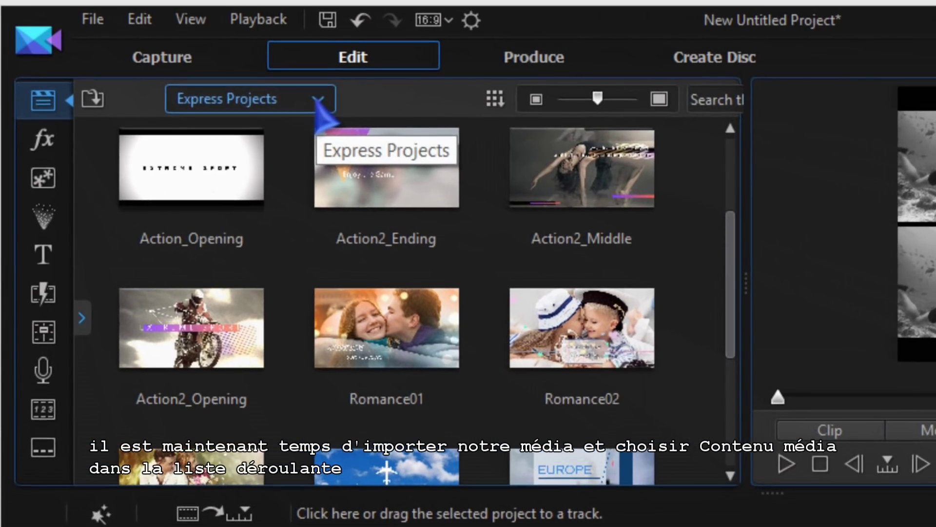
# Switch the library category to Media Content to reveal the 2.mp4 kayak clip
pyautogui.click(318, 101)
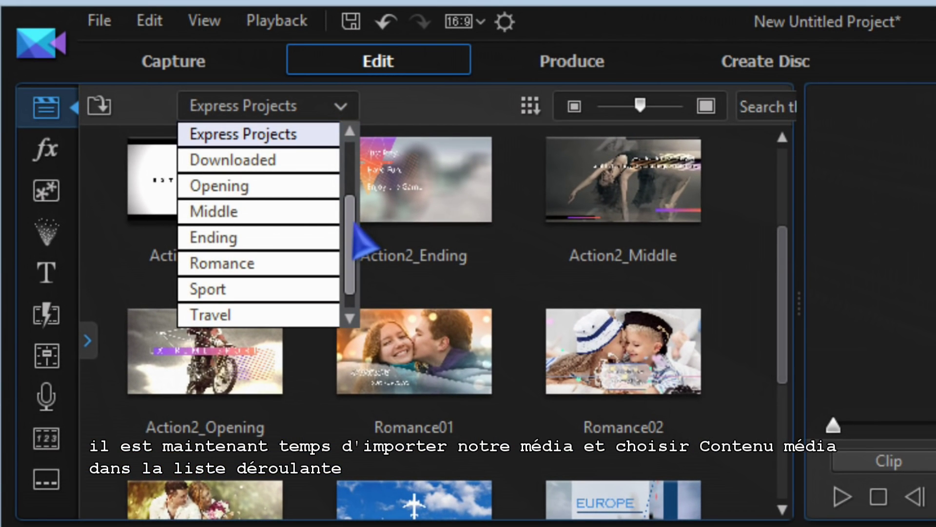
pyautogui.moveTo(354, 225); pyautogui.dragTo(349, 154)
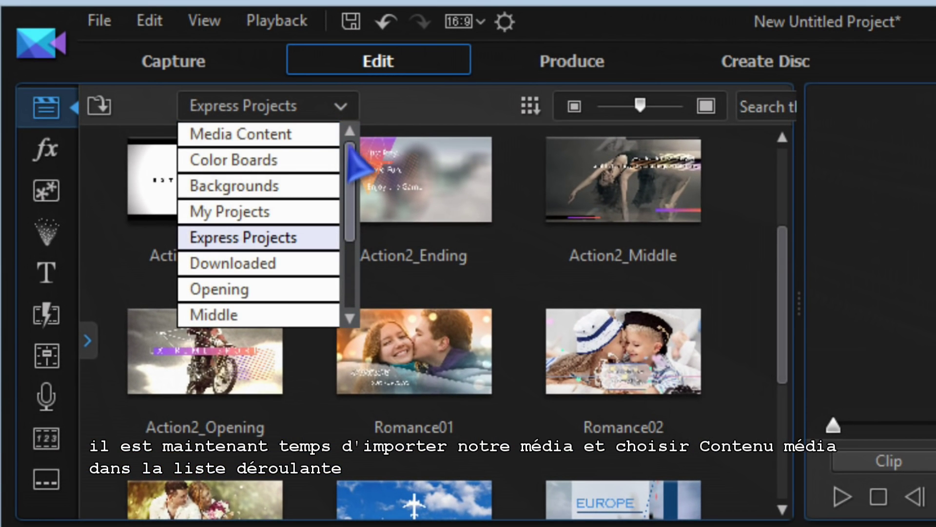
pyautogui.click(297, 139)
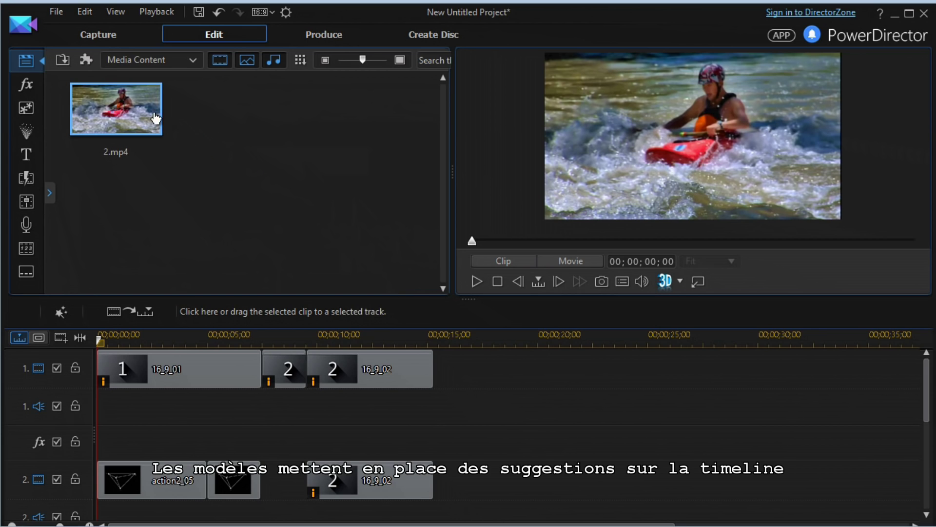
pyautogui.moveTo(141, 114); pyautogui.dragTo(151, 367)
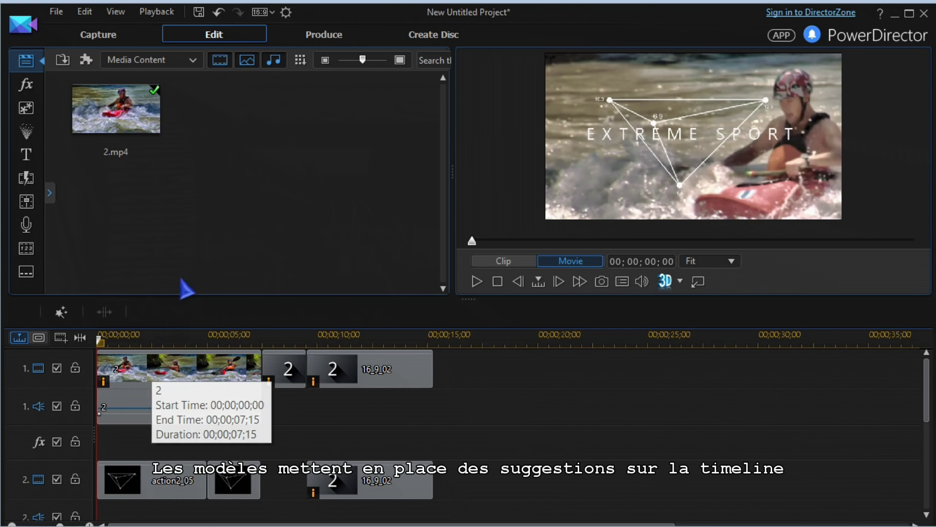
pyautogui.hotkey('ctrl', 'z')
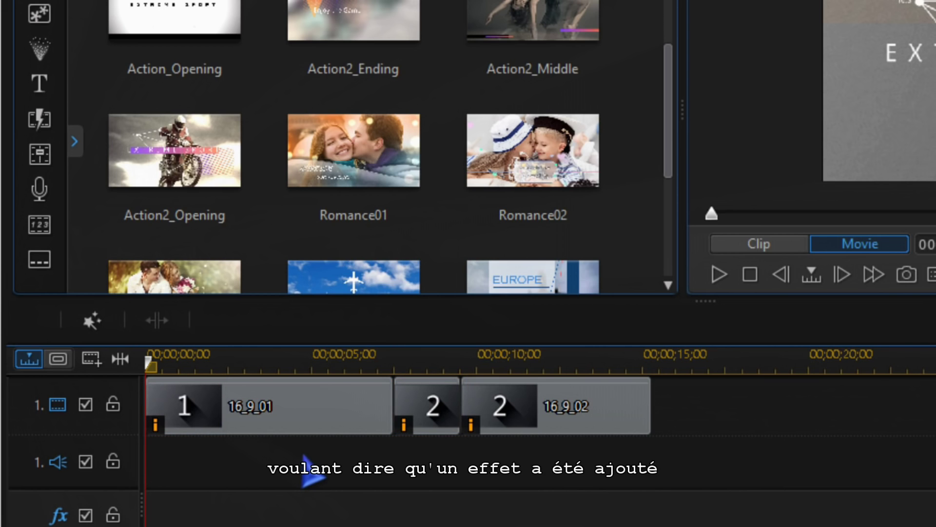
# Disable the Black and White effect on placeholder clip 16_9_01
pyautogui.click(290, 423)
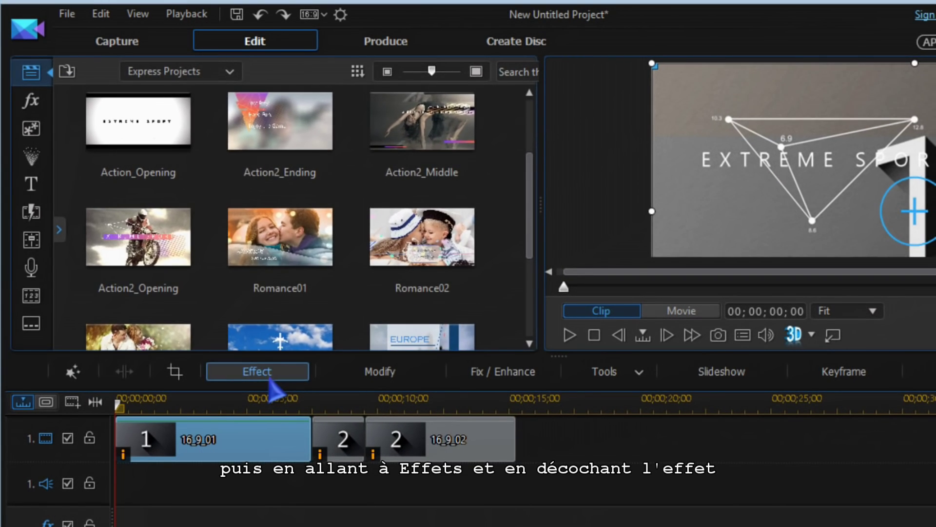
pyautogui.click(337, 327)
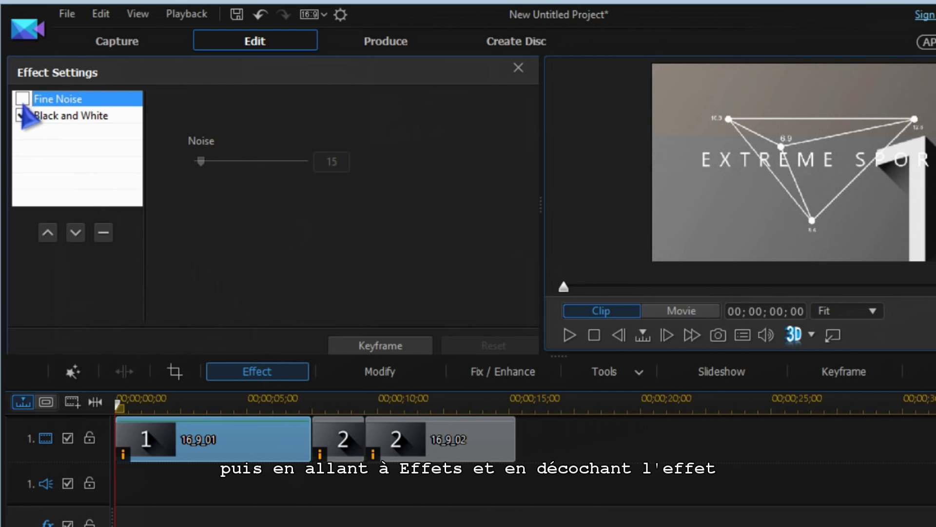
pyautogui.click(22, 116)
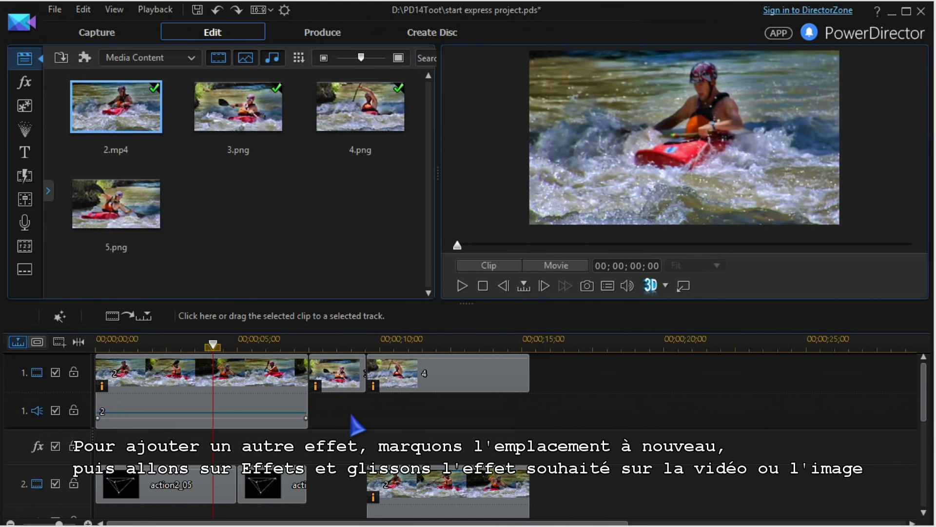
# Apply NewBlue Gradient Tint to the first kayak clip and view its Effect Settings
pyautogui.click(230, 392)
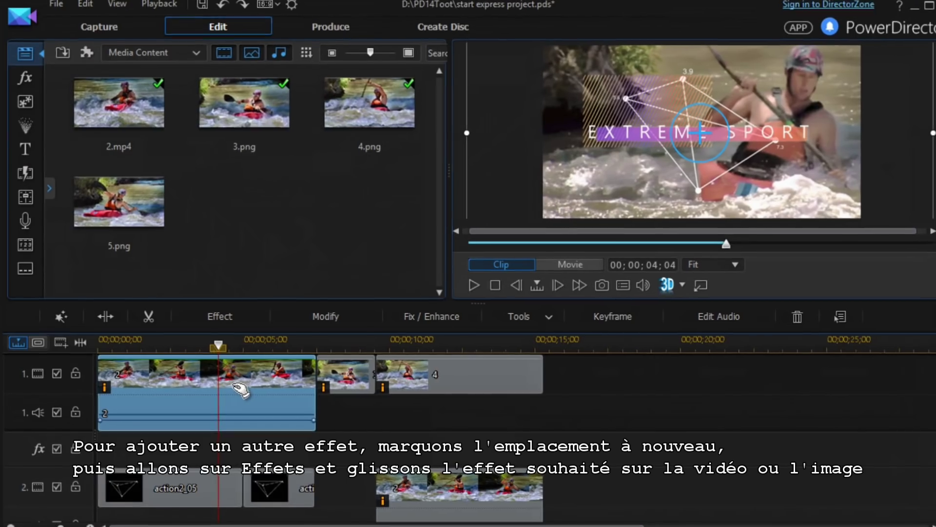
pyautogui.click(25, 77)
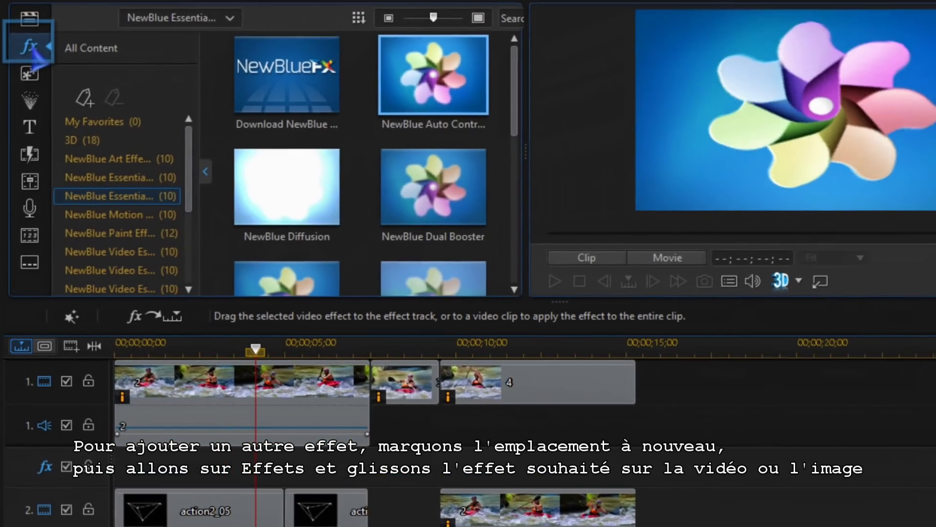
pyautogui.moveTo(515, 133); pyautogui.dragTo(530, 199)
pyautogui.moveTo(441, 113); pyautogui.dragTo(397, 429)
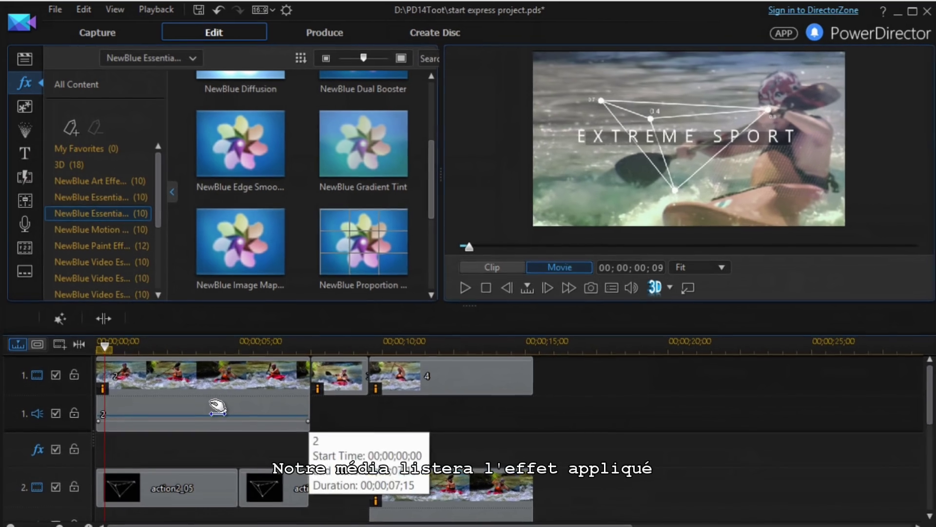
pyautogui.click(221, 415)
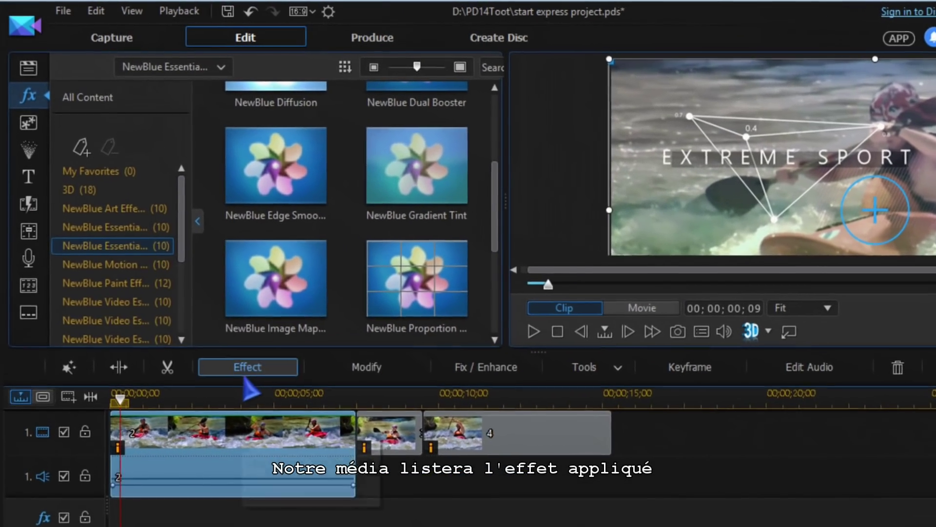
pyautogui.click(246, 375)
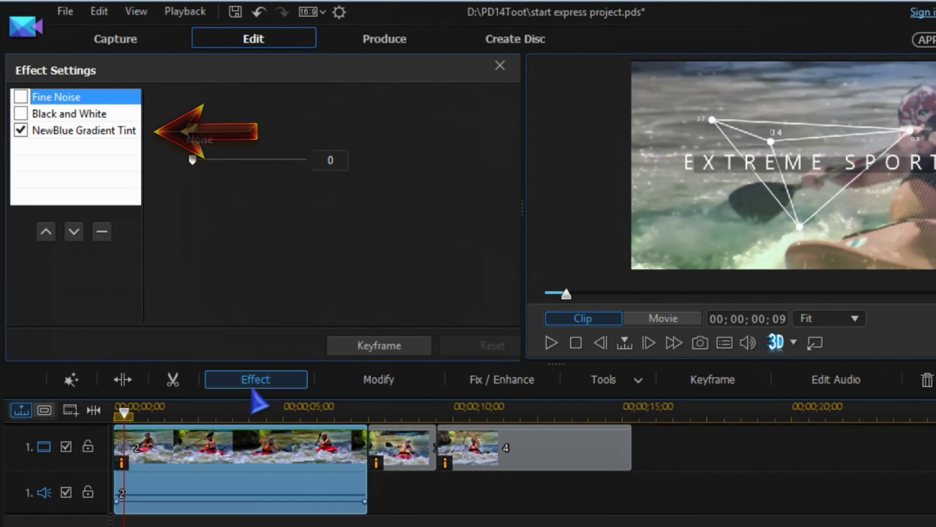
# Scroll through the NewBlue Gradient Tint parameters in the clip's Keyframe Settings
pyautogui.click(369, 346)
pyautogui.moveTo(263, 312); pyautogui.dragTo(273, 244)
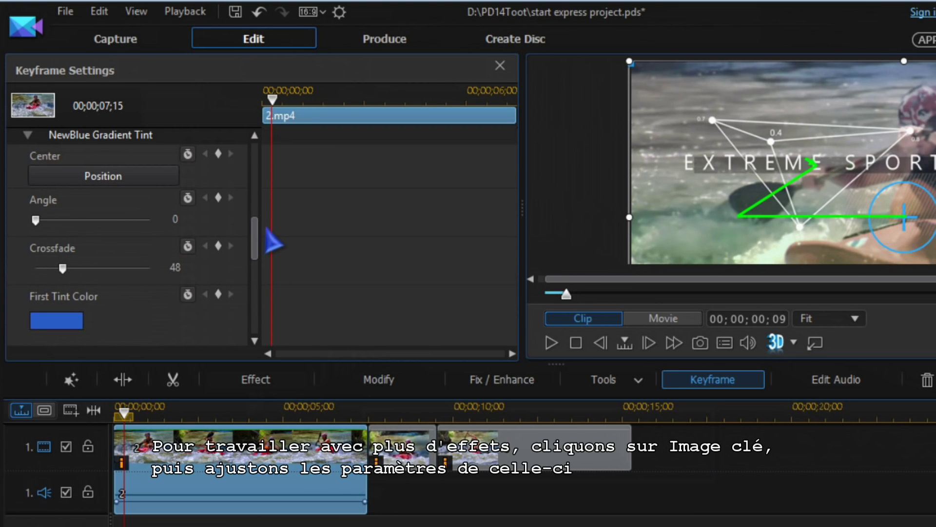
pyautogui.moveTo(265, 242); pyautogui.dragTo(266, 289)
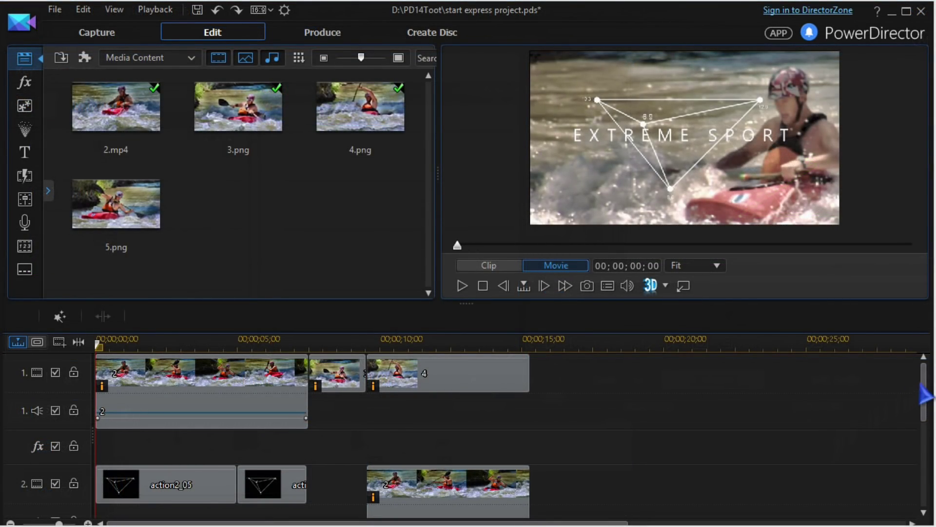
# Remove the three action2_05 placeholder clips on tracks 2 and 3, leaving gaps
pyautogui.scroll(-3, 487, 429)
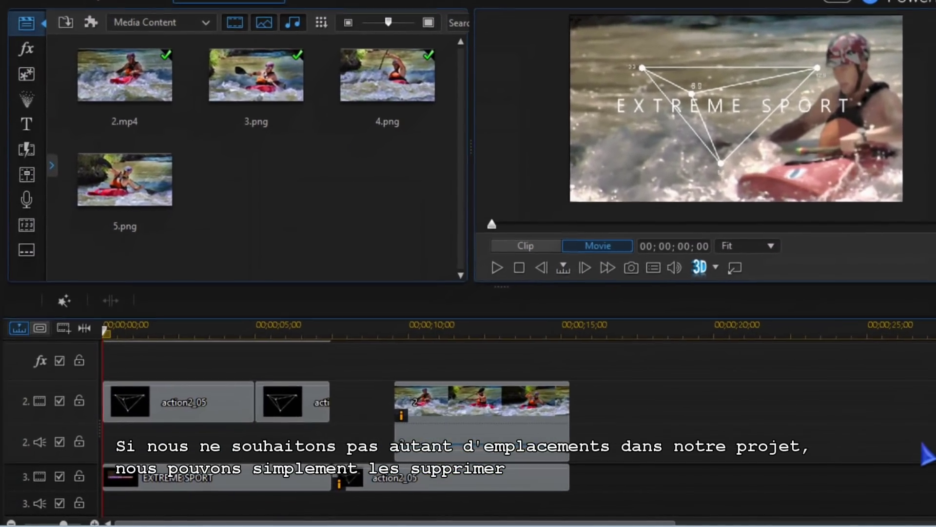
pyautogui.click(234, 399)
pyautogui.keyDown('ctrl'); pyautogui.click(273, 409); pyautogui.keyUp('ctrl')
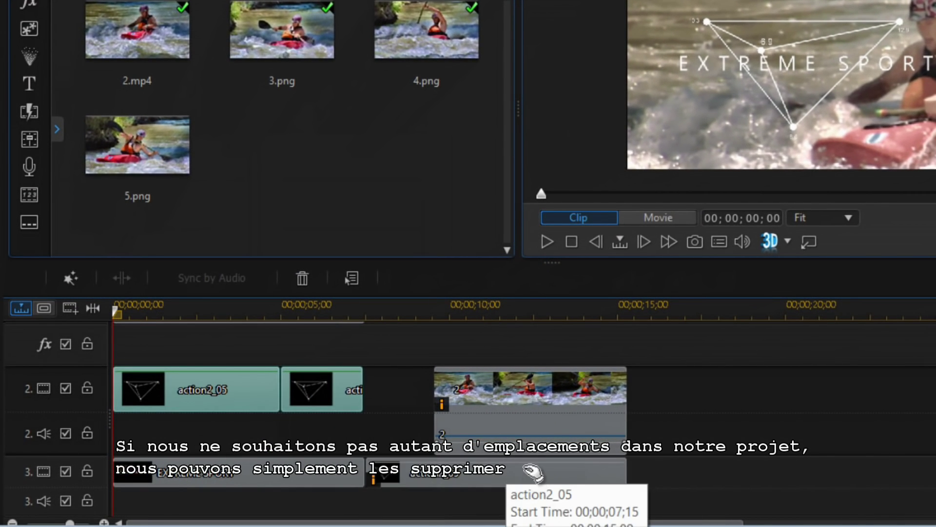
pyautogui.keyDown('ctrl'); pyautogui.click(531, 471); pyautogui.keyUp('ctrl')
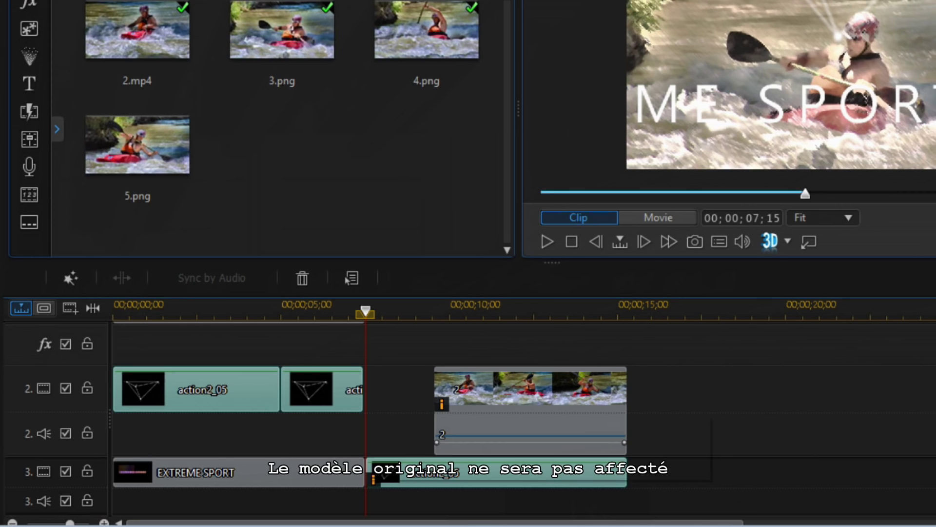
pyautogui.rightClick(366, 481)
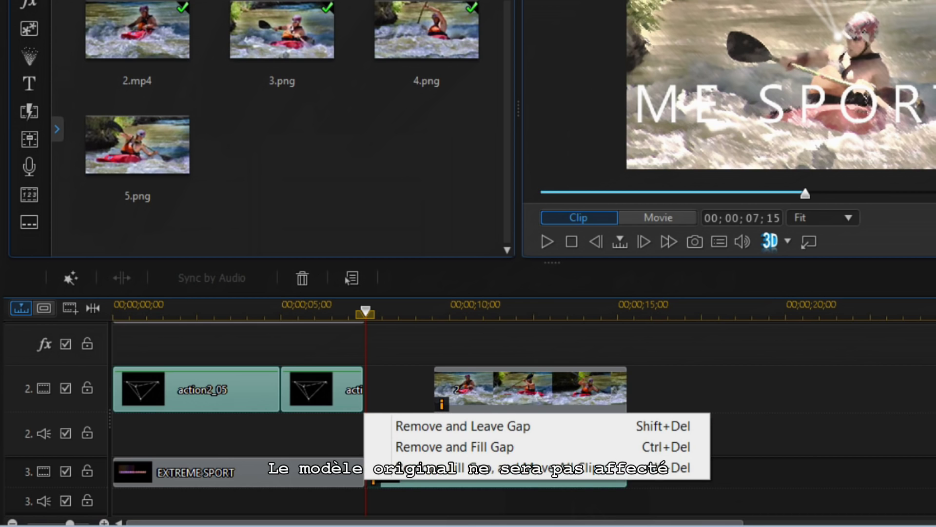
pyautogui.click(529, 427)
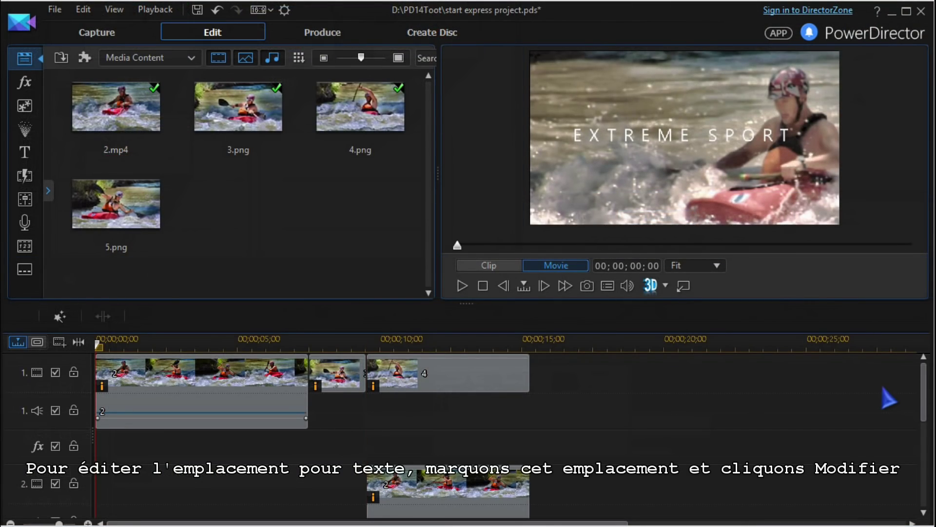
pyautogui.scroll(-3, 901, 394)
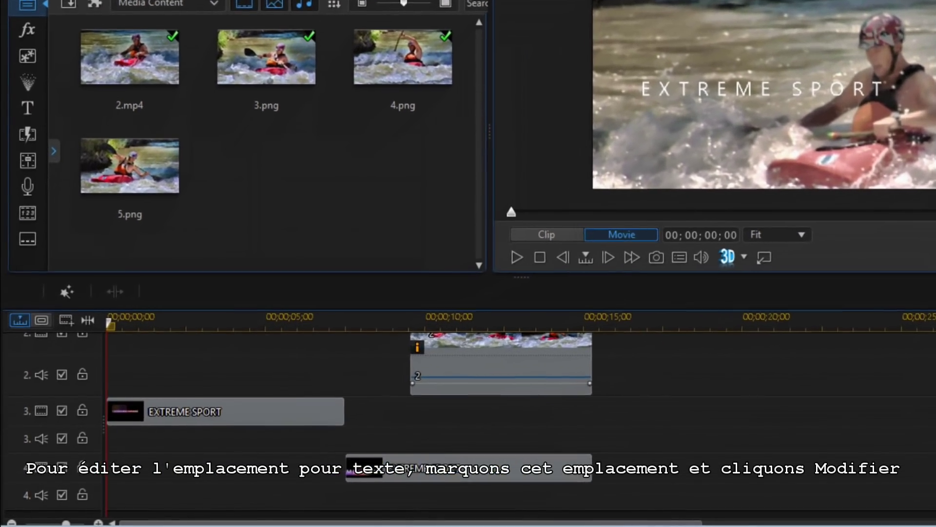
pyautogui.click(190, 401)
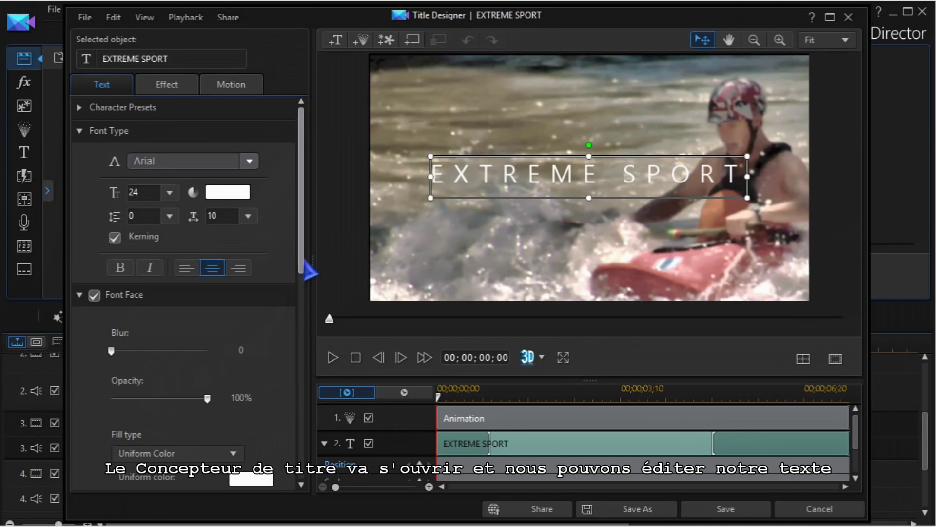
pyautogui.moveTo(302, 261)
pyautogui.mouseDown()
pyautogui.moveTo(314, 429)
pyautogui.moveTo(306, 265)
pyautogui.mouseUp()
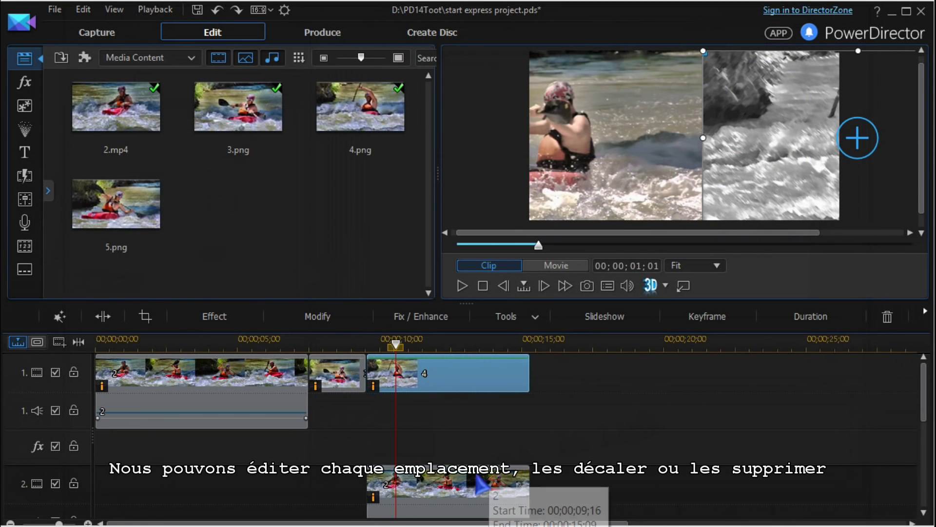
pyautogui.moveTo(446, 386)
pyautogui.mouseDown()
pyautogui.moveTo(548, 386)
pyautogui.moveTo(452, 389)
pyautogui.mouseUp()
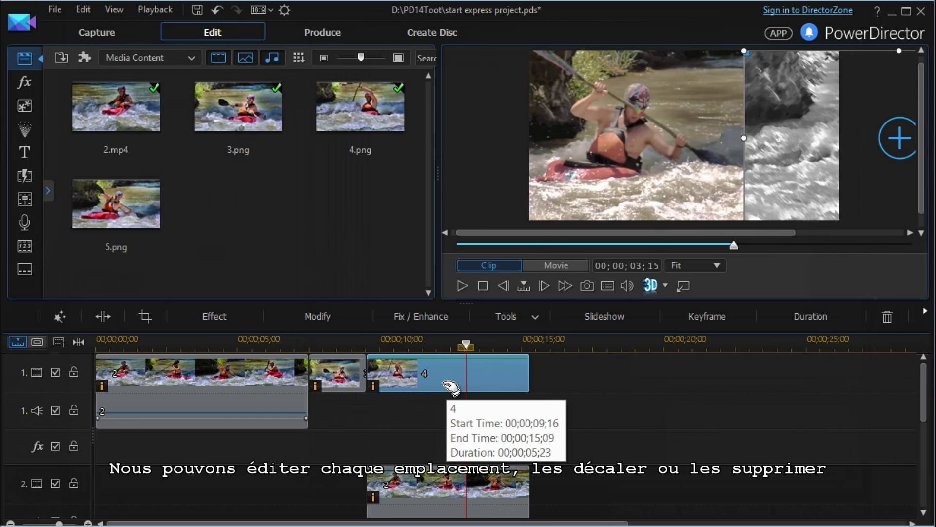
pyautogui.rightClick(489, 383)
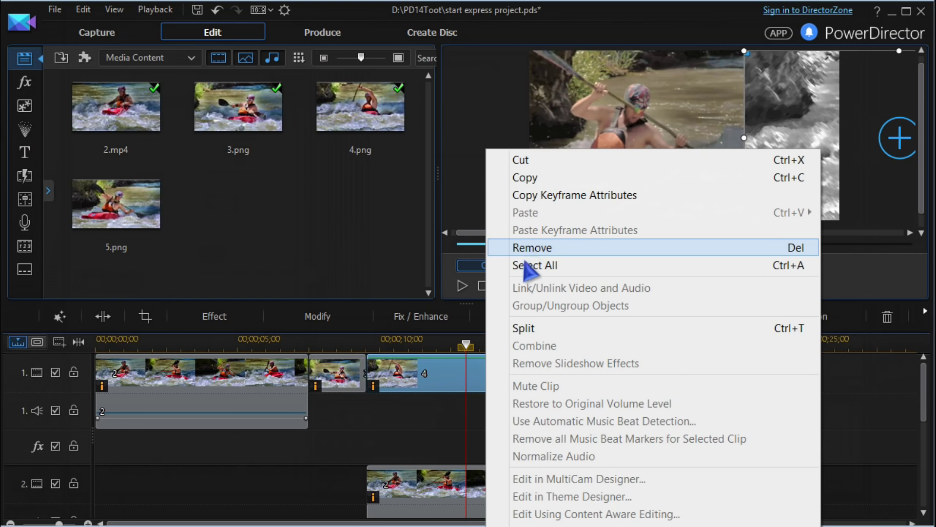
pyautogui.click(420, 431)
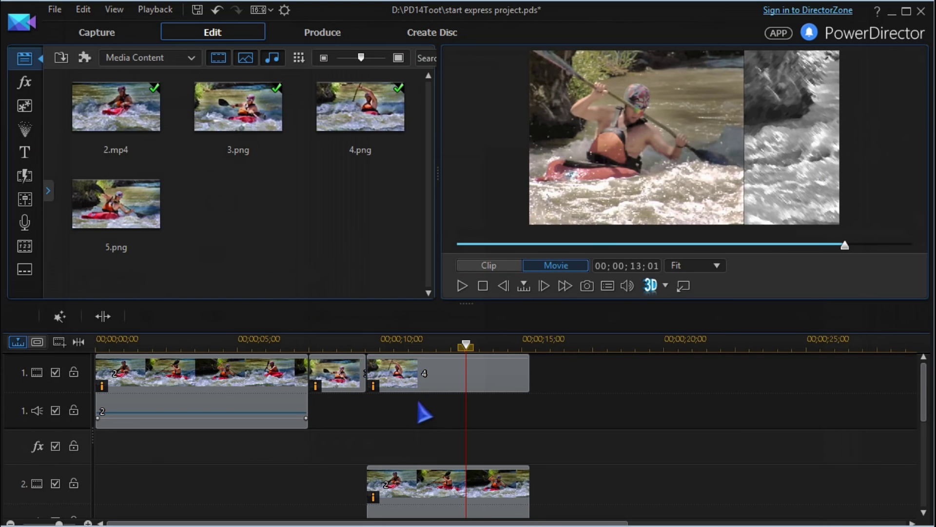
# Replace clip 4 on track 1 with the 5.png kayak image
pyautogui.moveTo(128, 199); pyautogui.dragTo(369, 374)
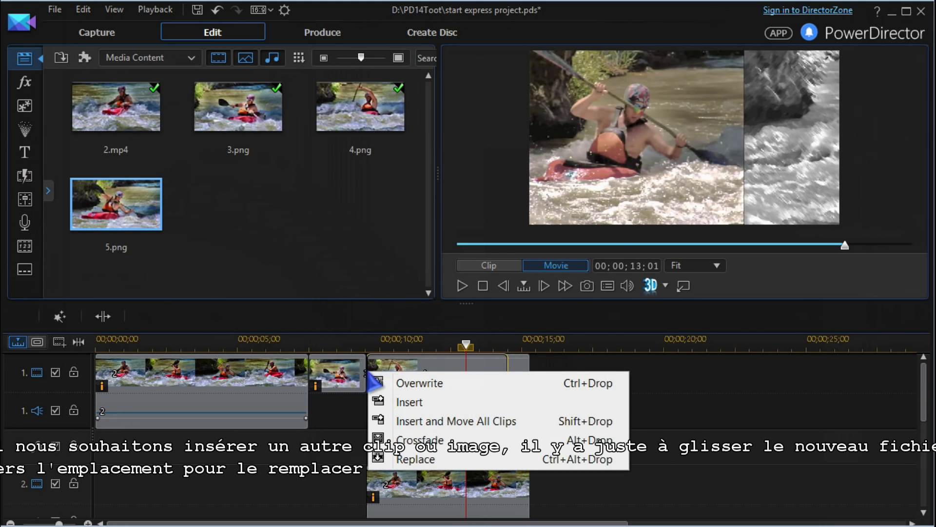
pyautogui.click(399, 462)
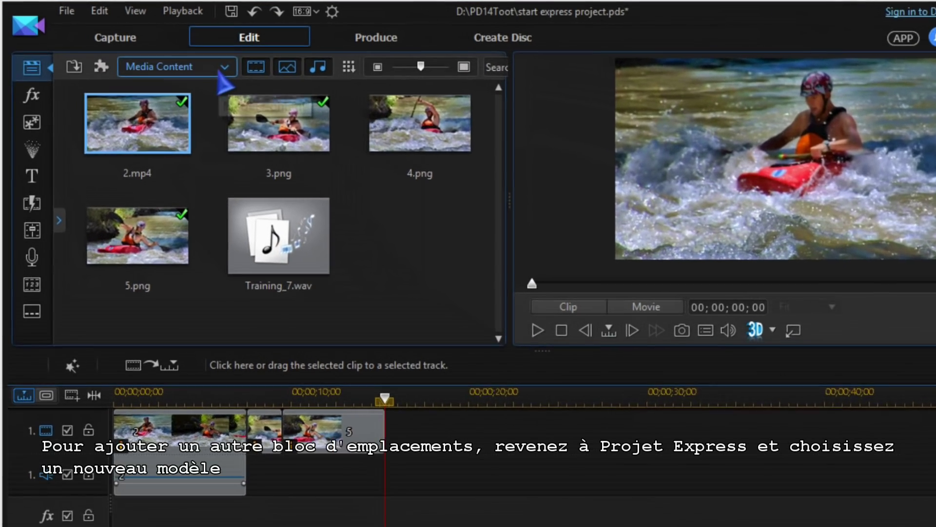
# Change the library source from Media Content to Express Projects
pyautogui.click(193, 57)
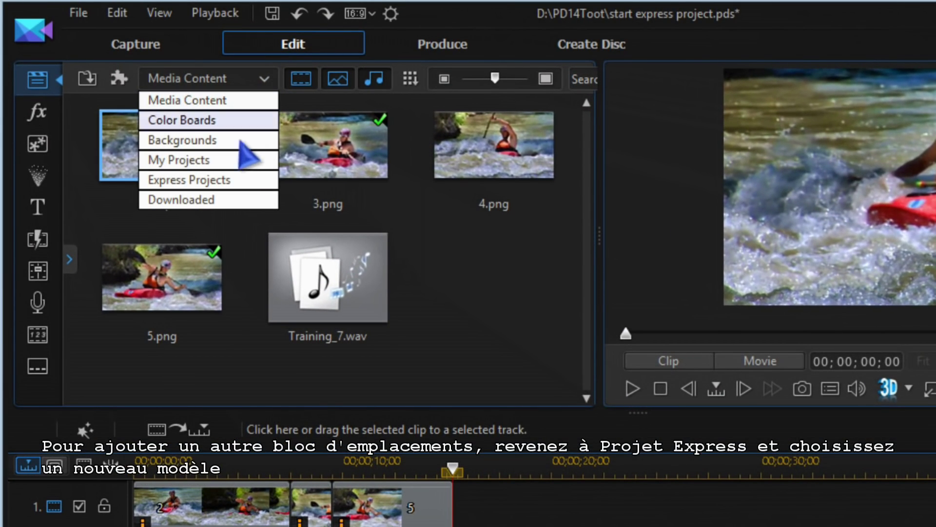
pyautogui.click(238, 180)
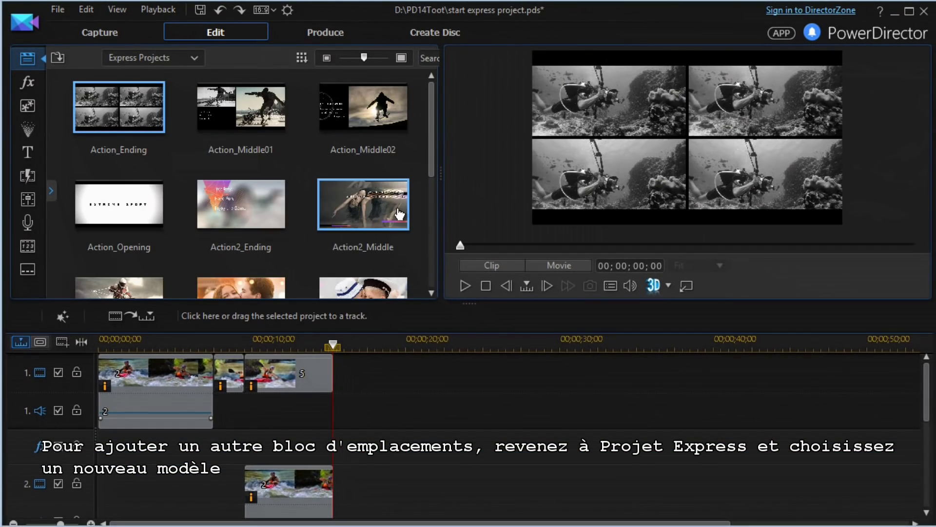